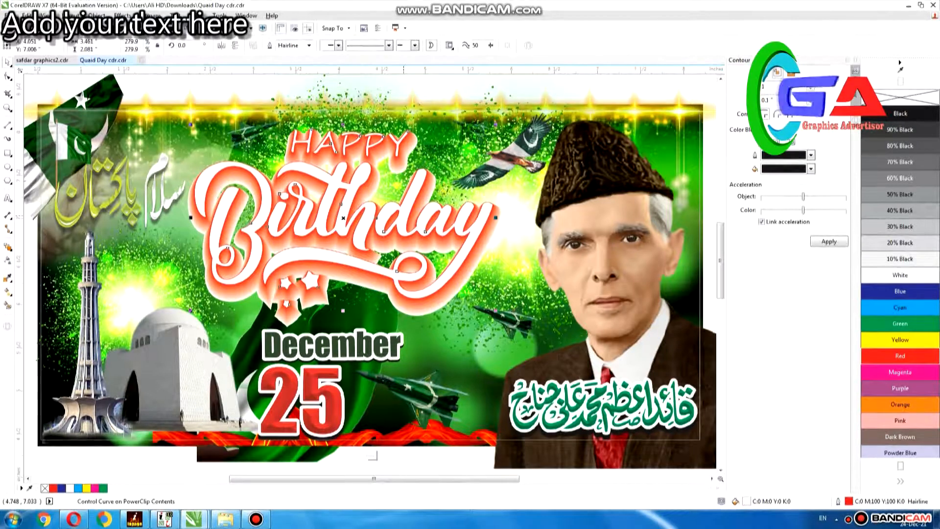
Shift the Happy Birthday lettering slightly down, try cyan and red outline colours on it, and undo the last two changes.
drag(413, 205, 412, 210)
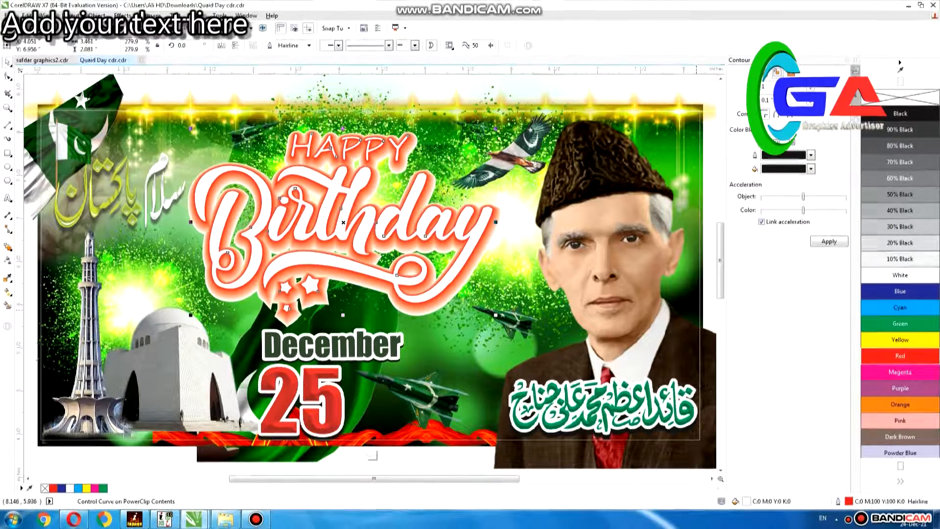
click(899, 293)
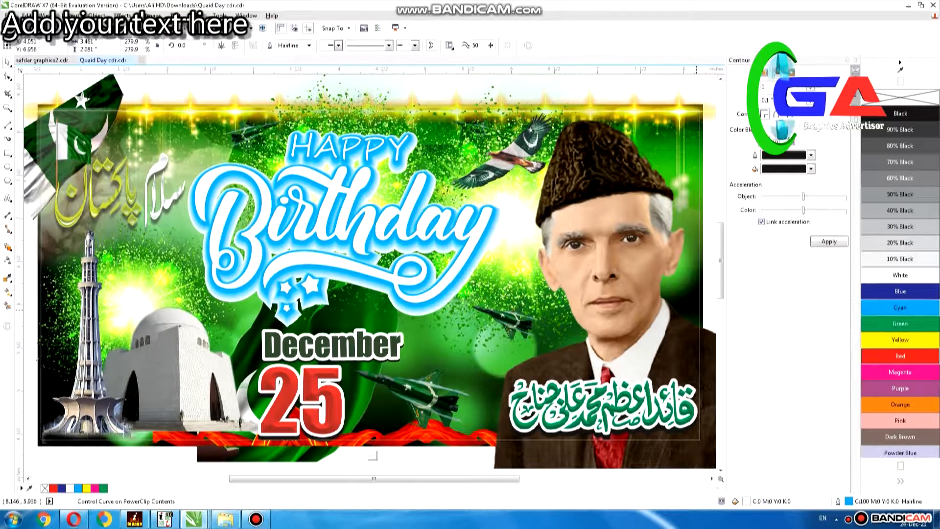
click(900, 356)
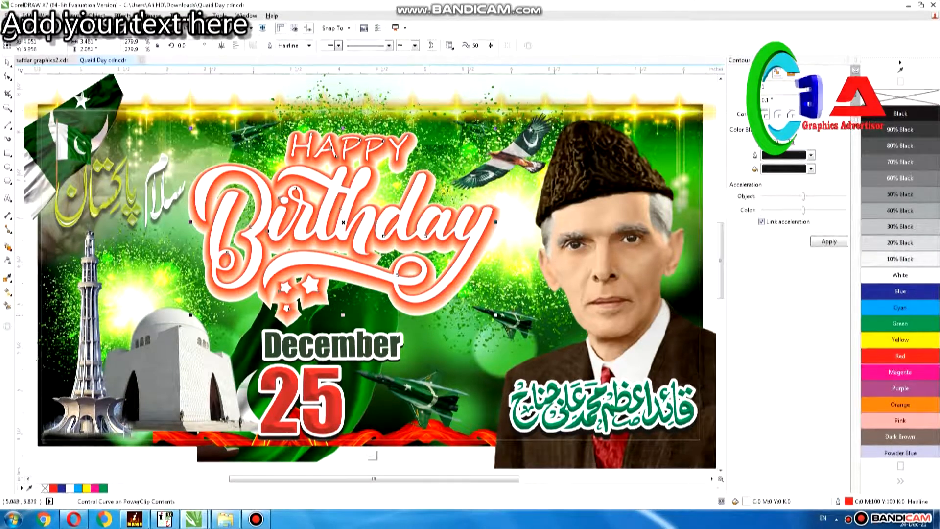
click(397, 277)
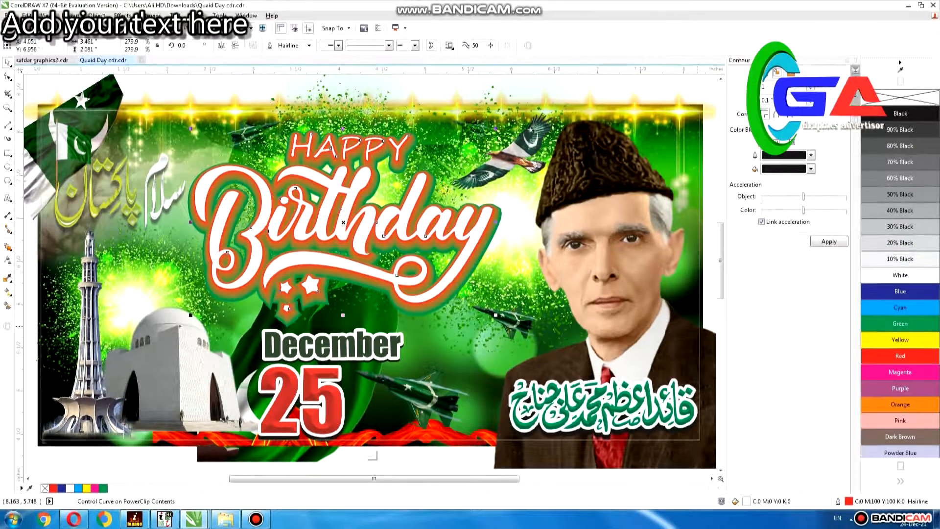
key(ctrl+z)
key(ctrl+z)
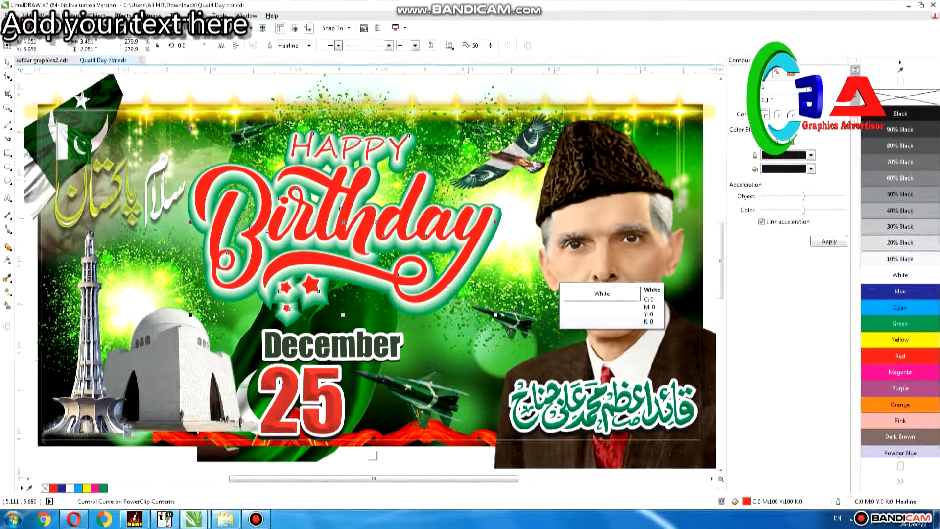
Set the outline width of the Happy Birthday lettering to 8 pt.
key(F12)
click(407, 194)
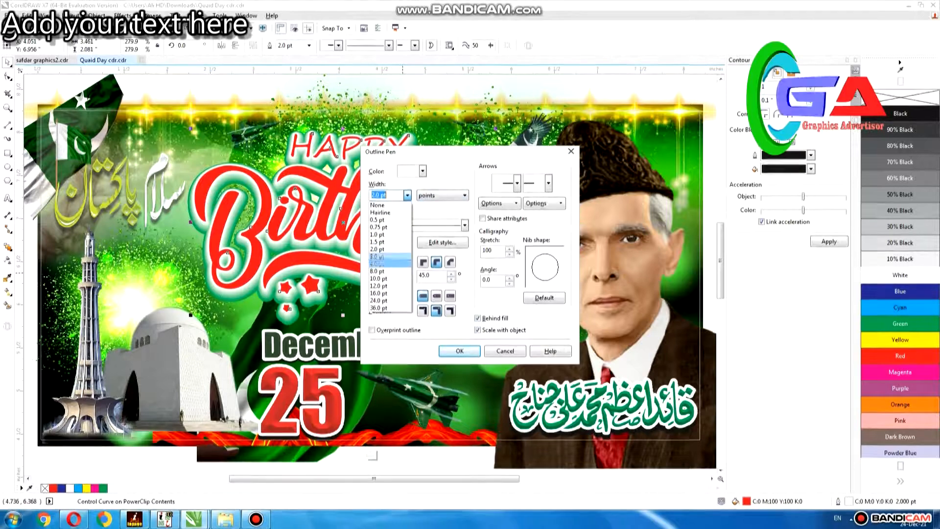
click(392, 271)
click(459, 350)
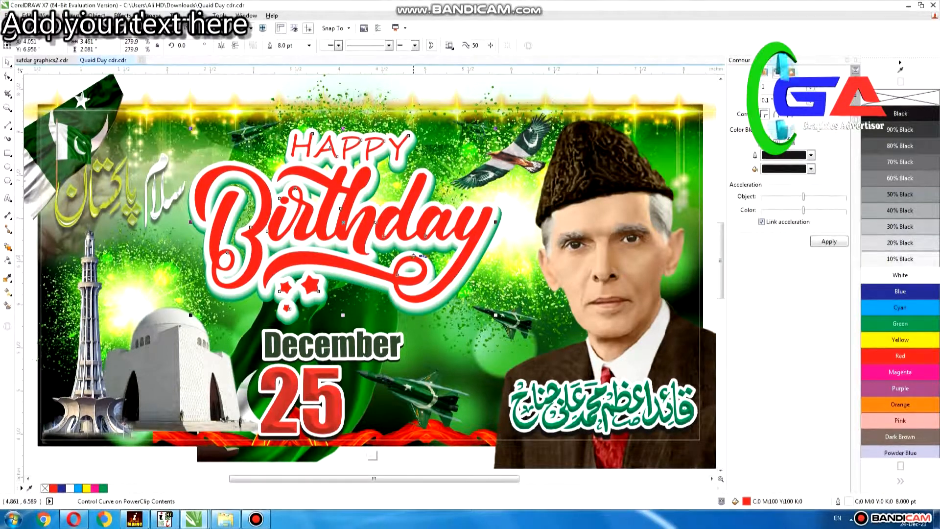
Remove the outline from a duplicate of the Happy Birthday lettering and convert that duplicate to a bitmap.
key(plus)
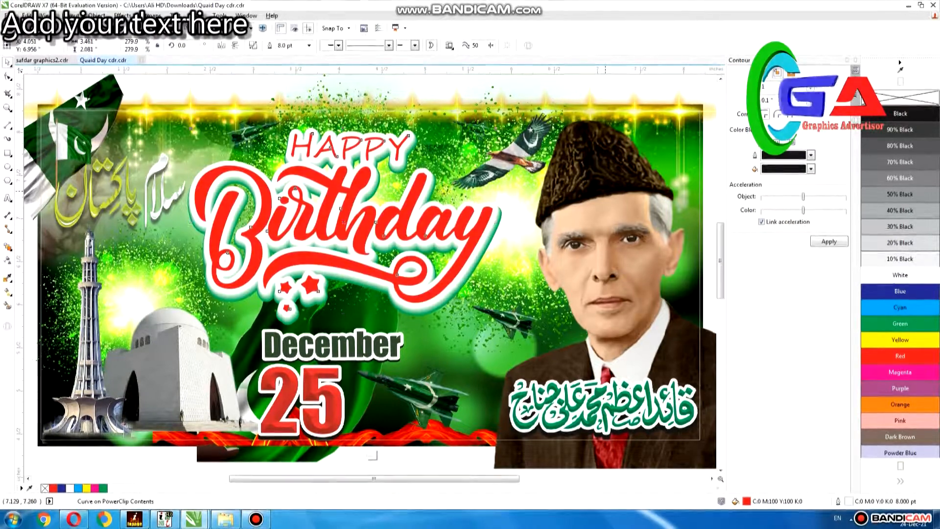
right_click(900, 97)
click(149, 15)
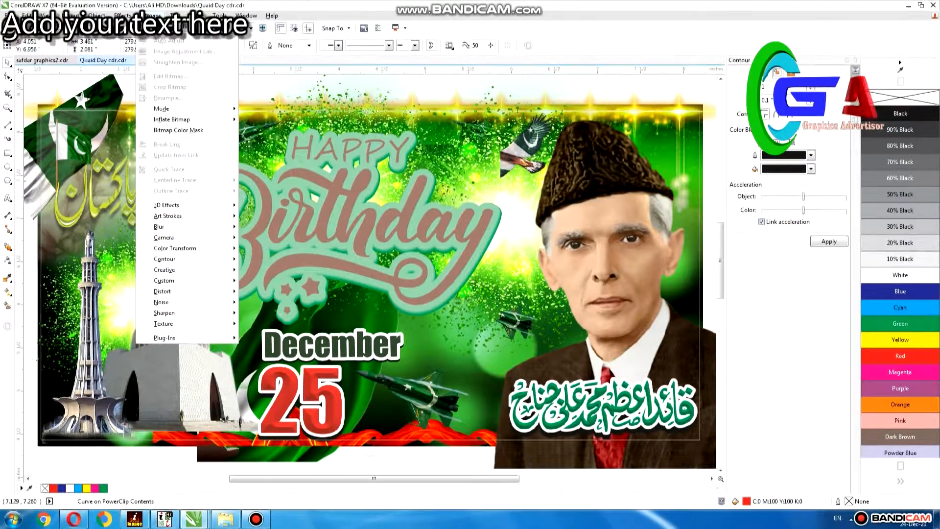
click(164, 25)
key(Return)
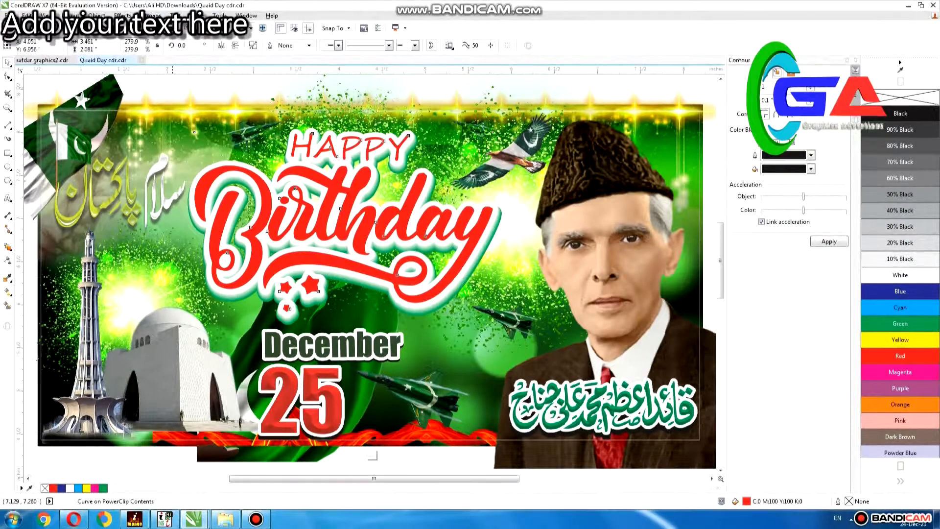
Apply the Plastic texture effect to the lettering bitmap with highlight 60, depth 10, smoothness 60 and light direction 315.
click(149, 15)
mouse_move(163, 324)
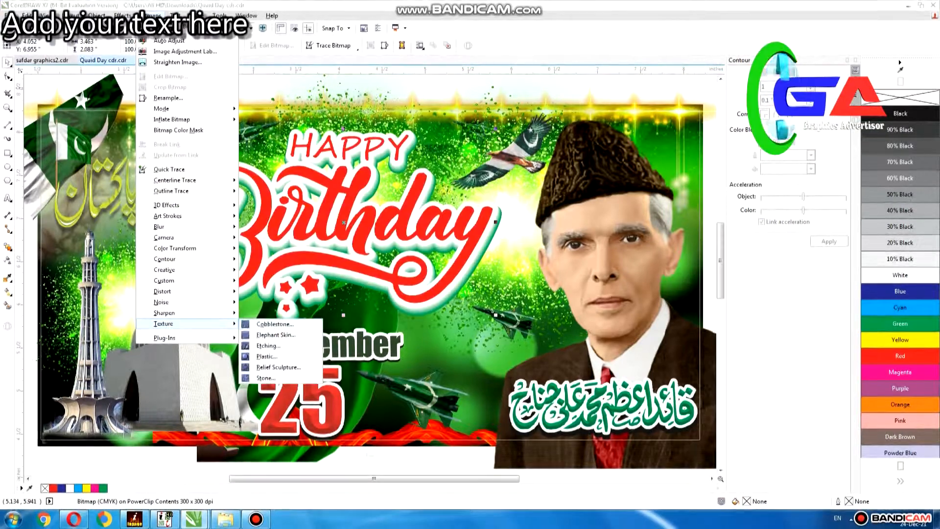
click(267, 356)
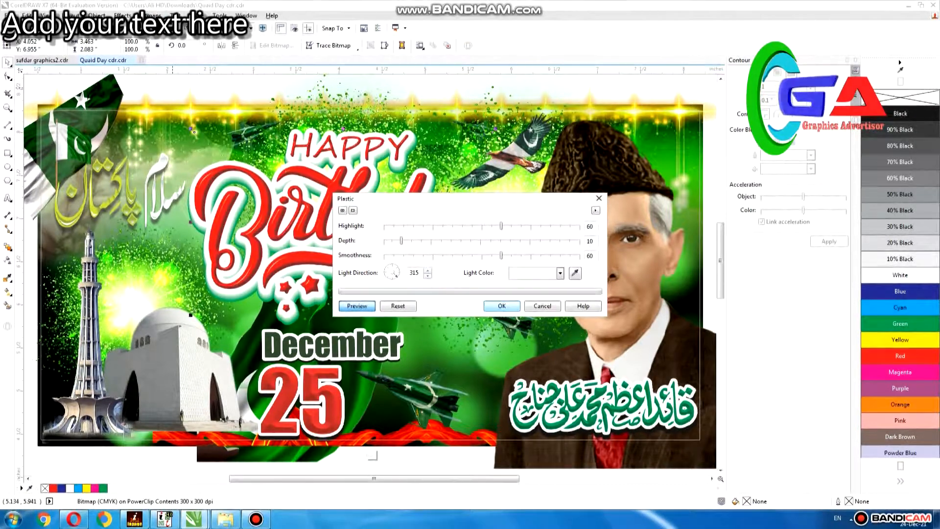
key(Return)
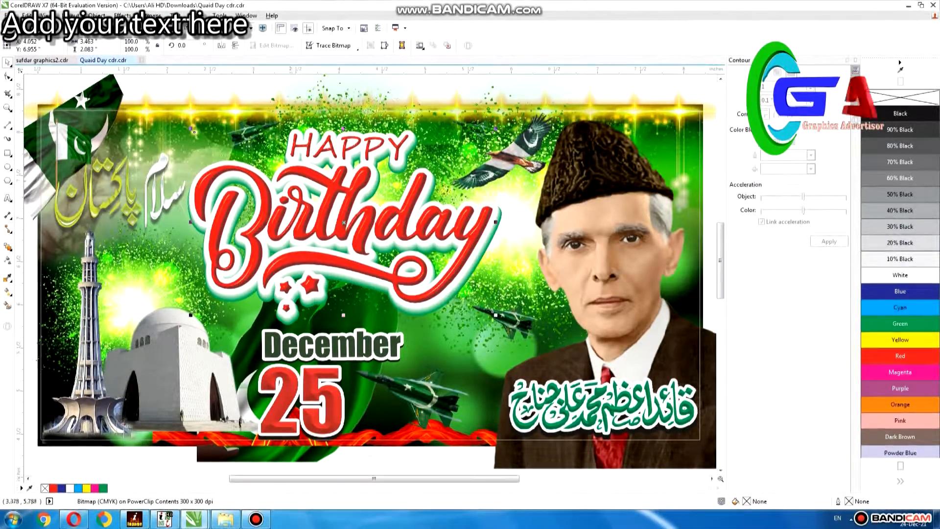
Shift the December 25 text slightly left under the lettering and raise the lower jet beside the word December.
scroll(309, 348, up, 4)
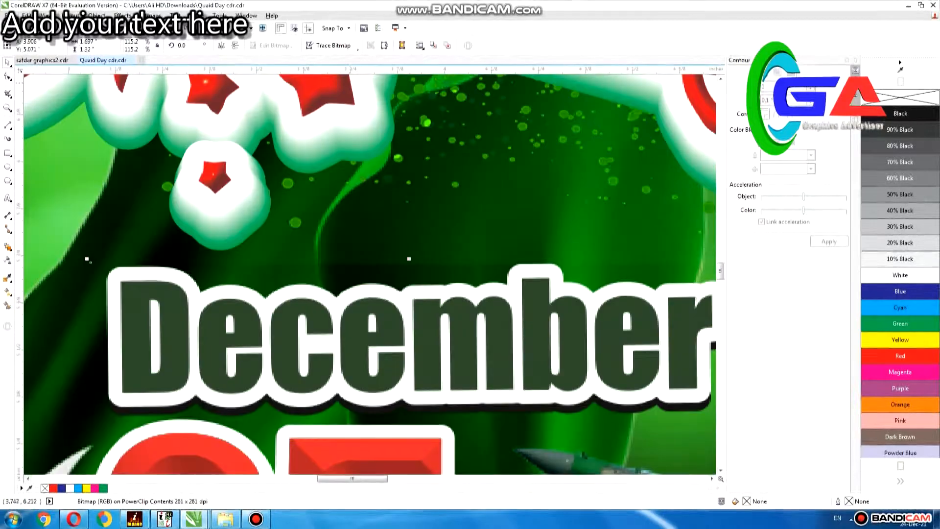
scroll(366, 294, down, 2)
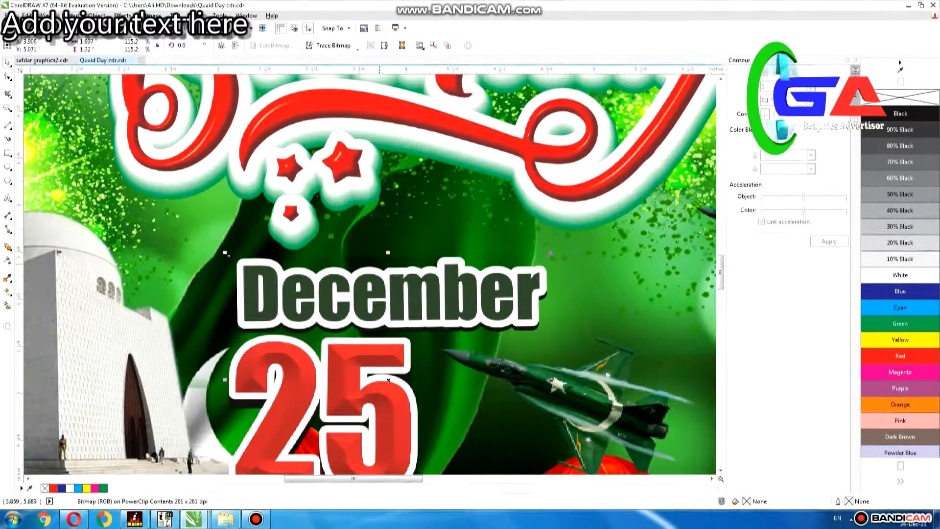
drag(397, 312, 389, 292)
key(ctrl+z)
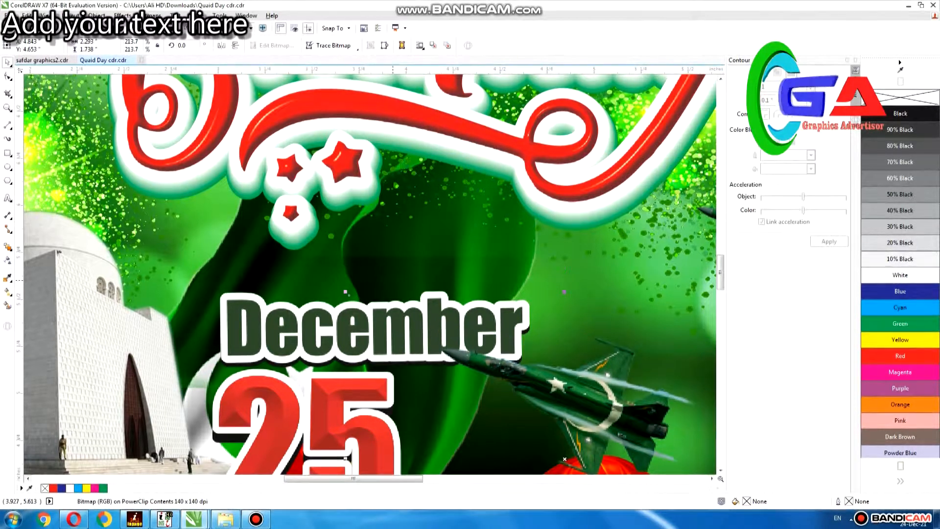
drag(288, 340, 287, 314)
scroll(281, 307, down, 1)
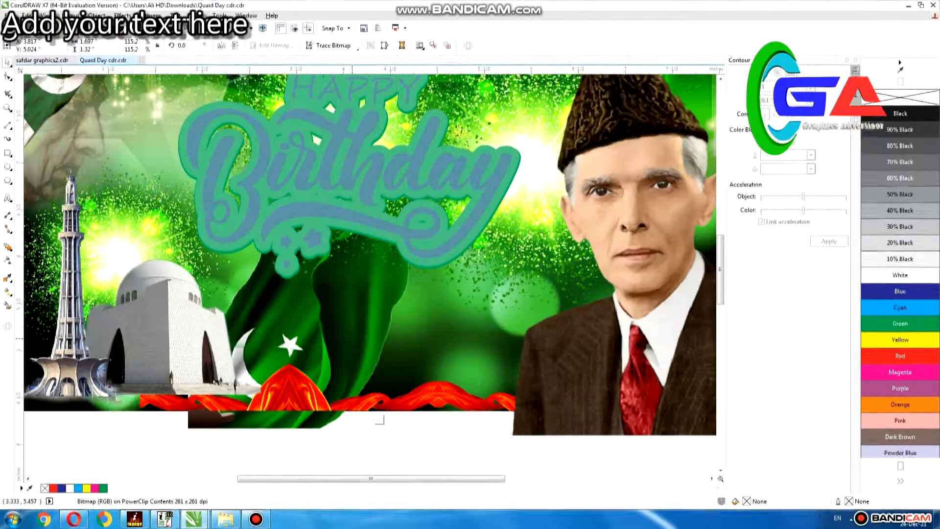
click(461, 407)
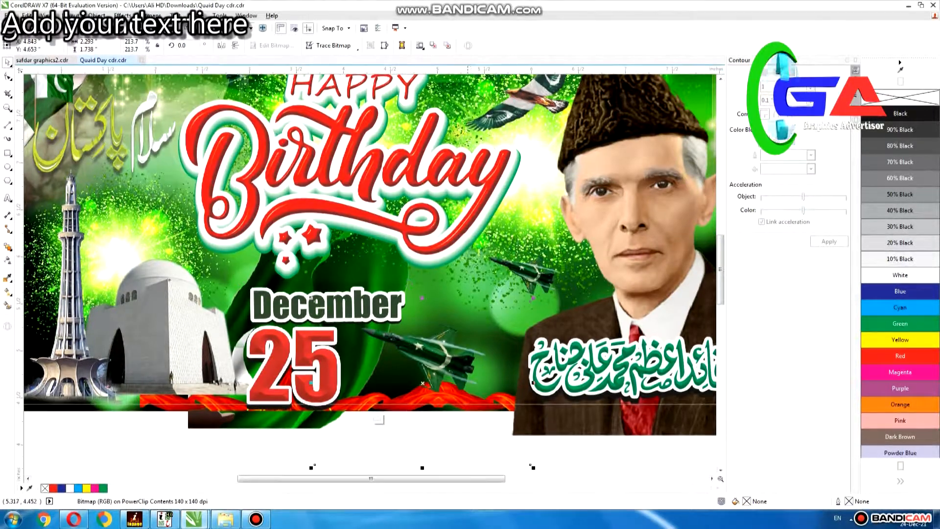
drag(462, 408, 473, 332)
Move the mausoleum and minaret image up and left, and delete the red ribbon piece at the banner's lower left.
click(210, 403)
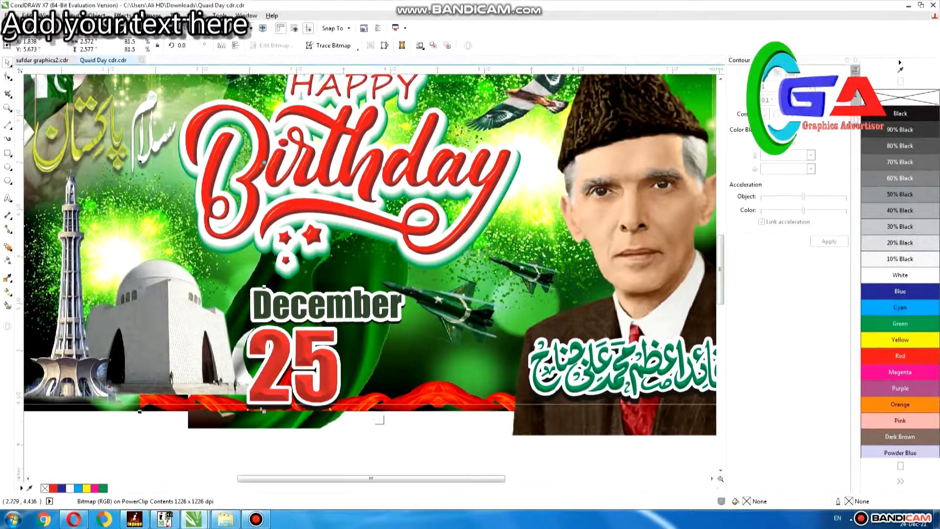
drag(210, 403, 218, 458)
drag(191, 422, 135, 328)
drag(151, 397, 118, 437)
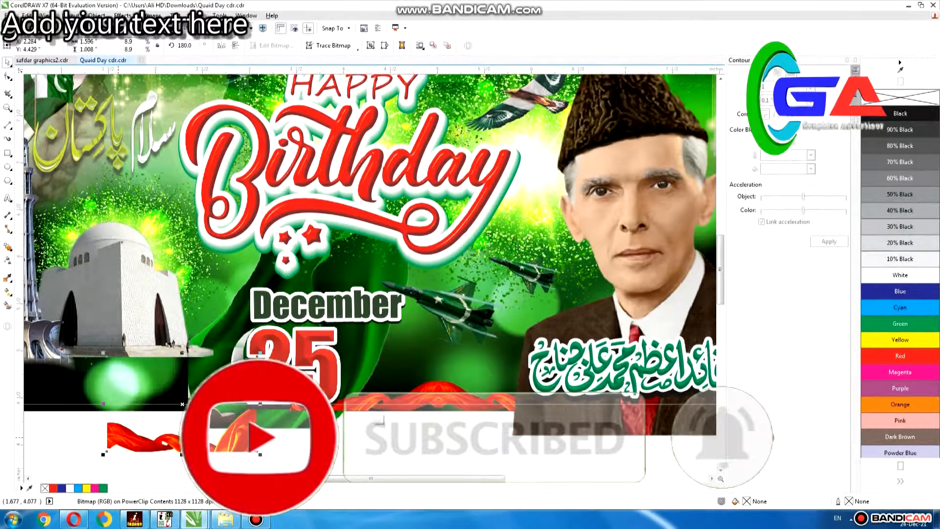
key(Delete)
Move the small jet up beneath the eagle and the larger jet up to the end of the Birthday lettering.
drag(430, 396, 430, 409)
drag(522, 275, 527, 148)
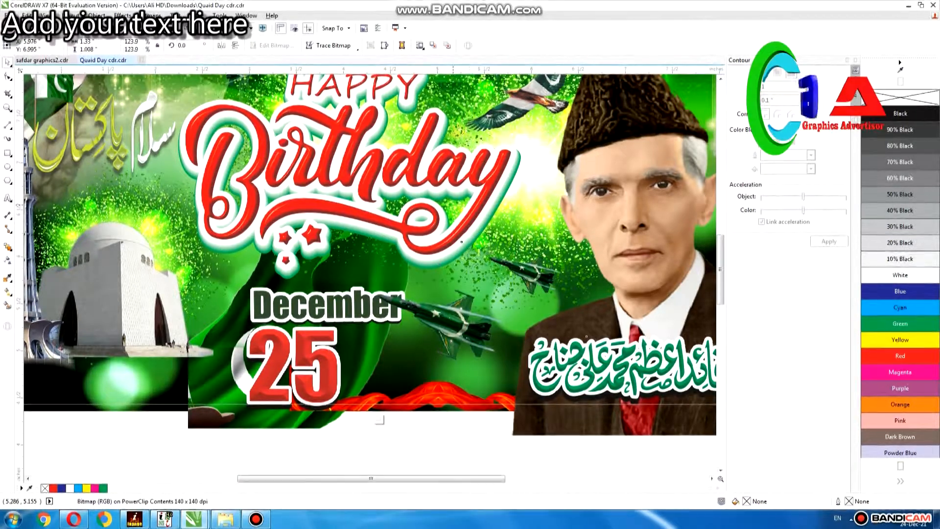
drag(442, 322, 441, 223)
click(431, 397)
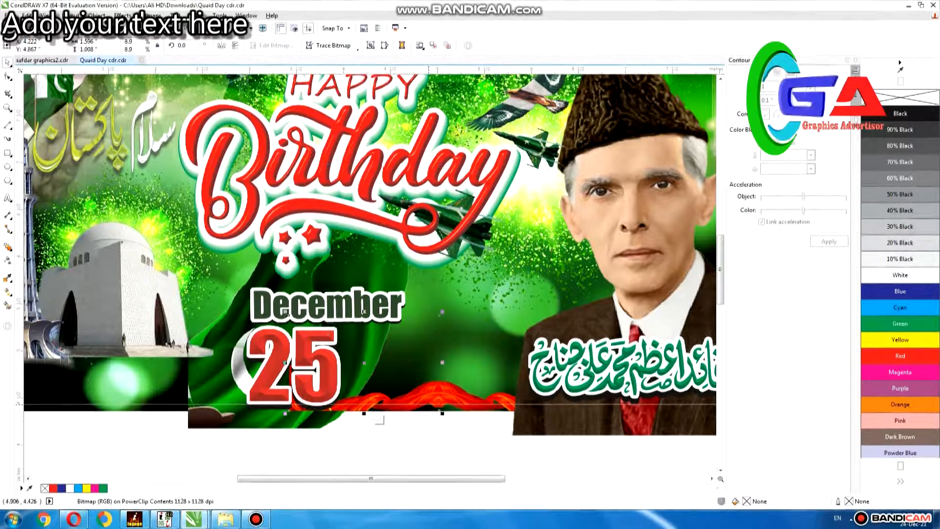
key(Delete)
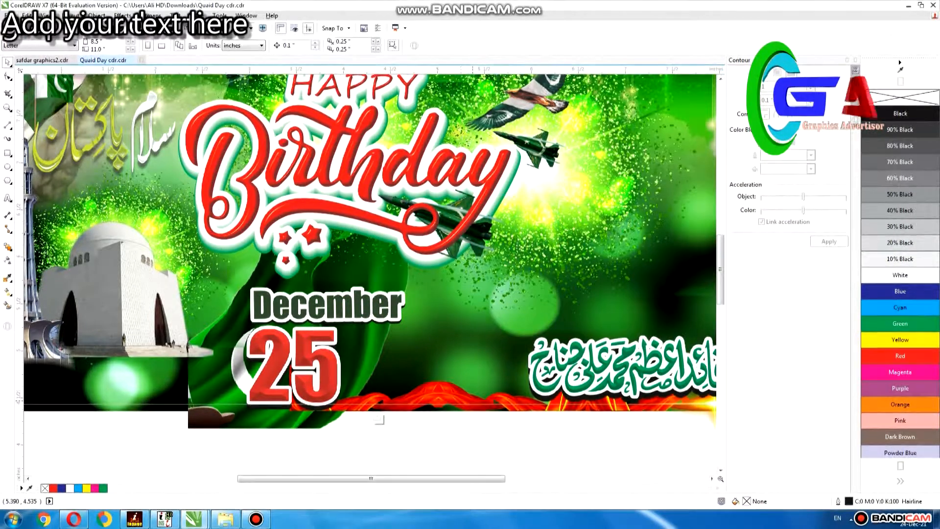
key(ctrl+z)
Delete the remaining red ribbon pieces along the banner's lower edge.
click(376, 406)
click(457, 396)
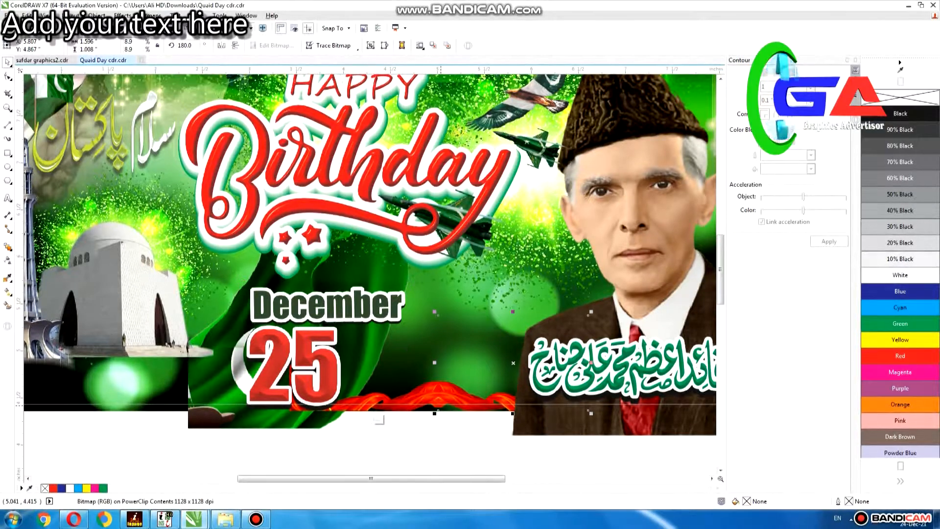
drag(512, 370, 485, 387)
key(Delete)
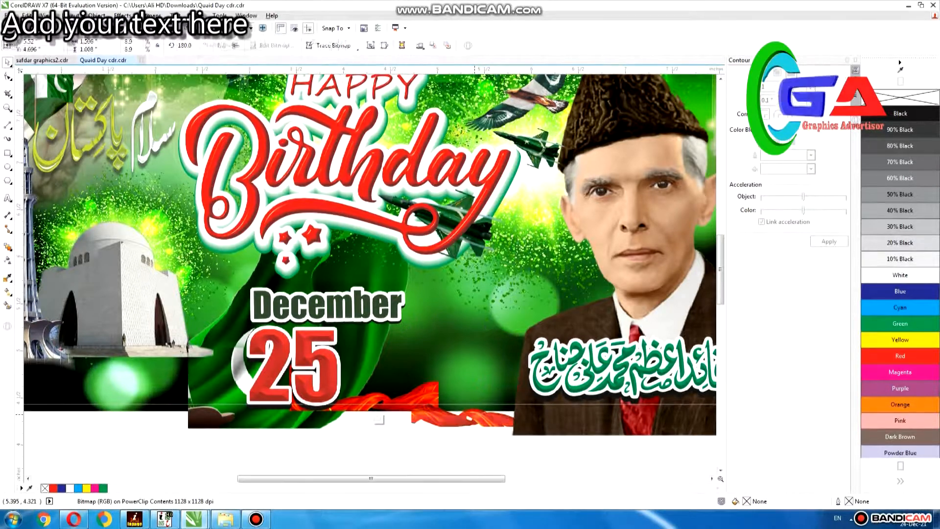
drag(194, 466, 443, 357)
key(Delete)
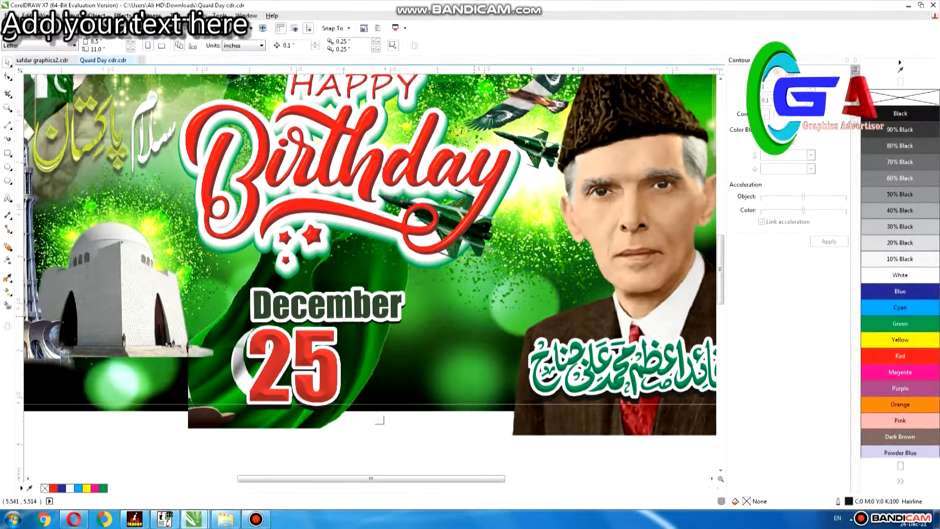
Move the man's portrait slightly to the right and deselect it.
click(594, 340)
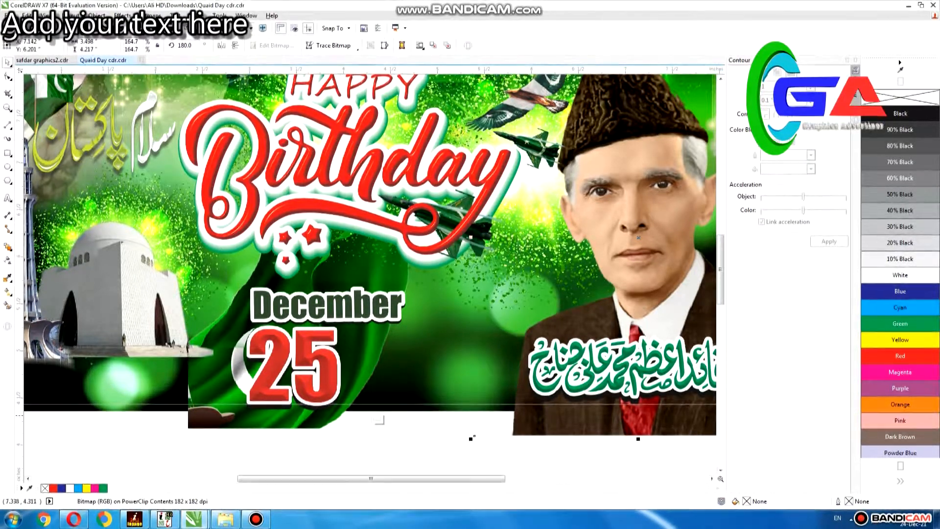
scroll(646, 420, down, 1)
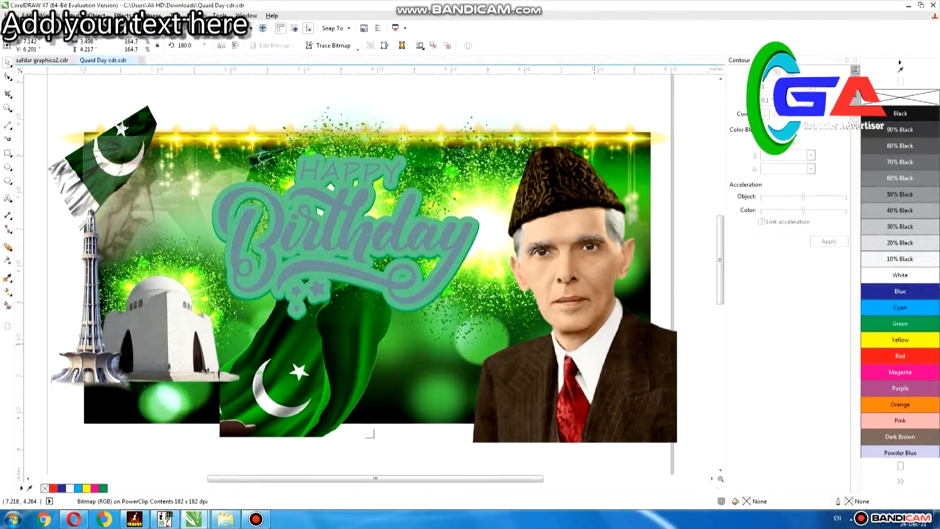
drag(594, 343, 598, 344)
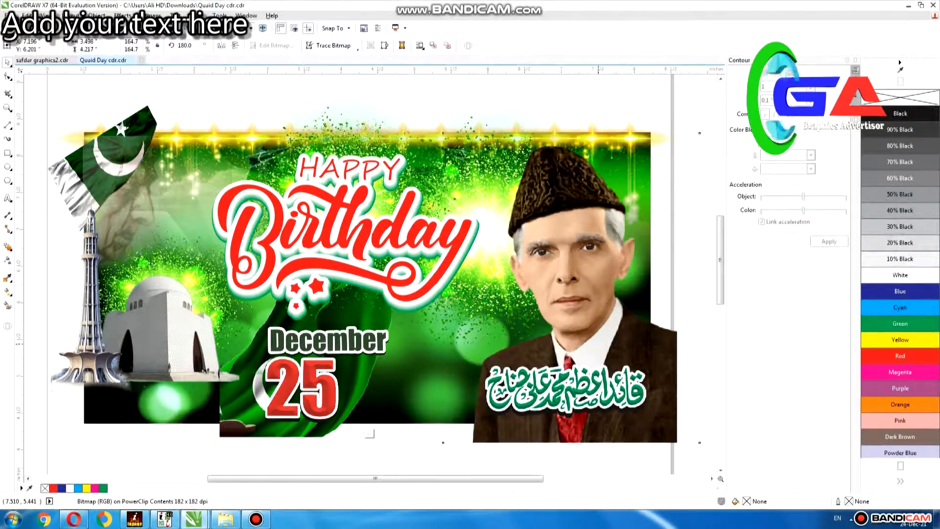
click(377, 448)
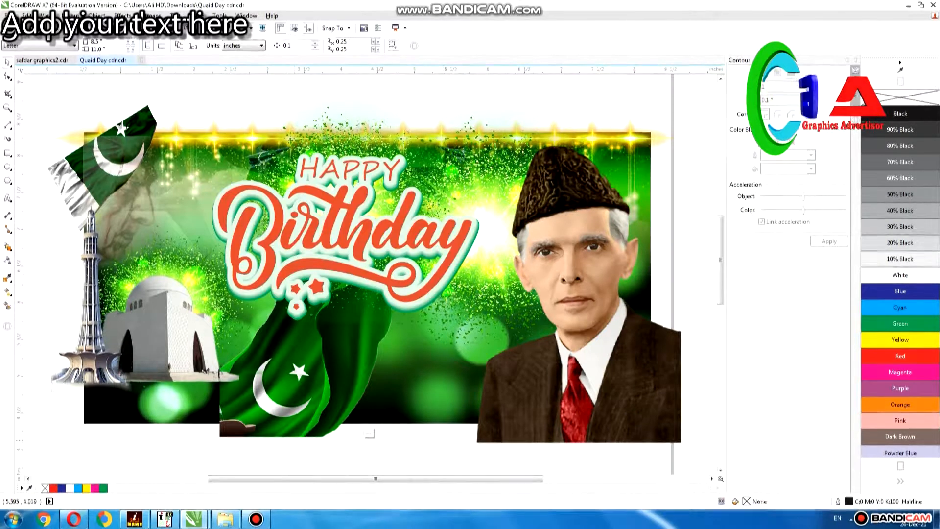
Move the waving flag from behind the date to the space between the date and the portrait.
click(291, 397)
drag(392, 424, 457, 437)
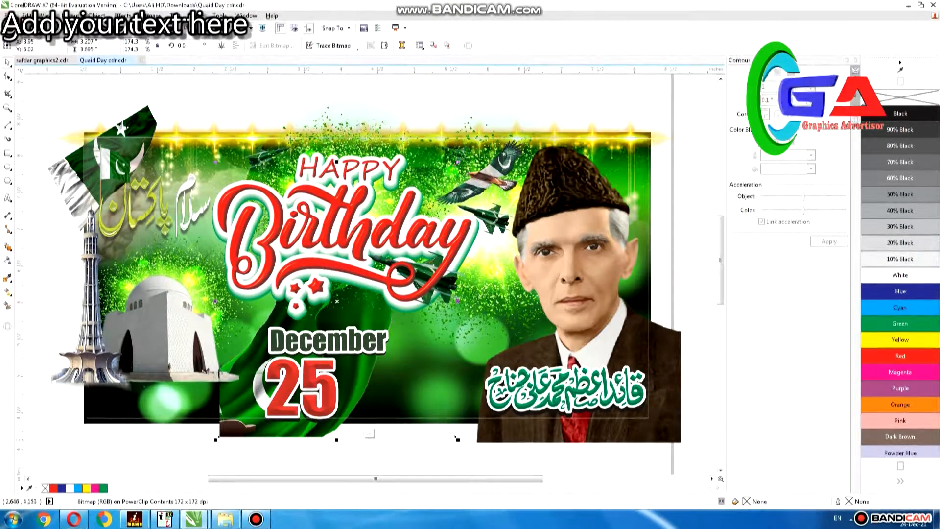
drag(245, 436, 348, 422)
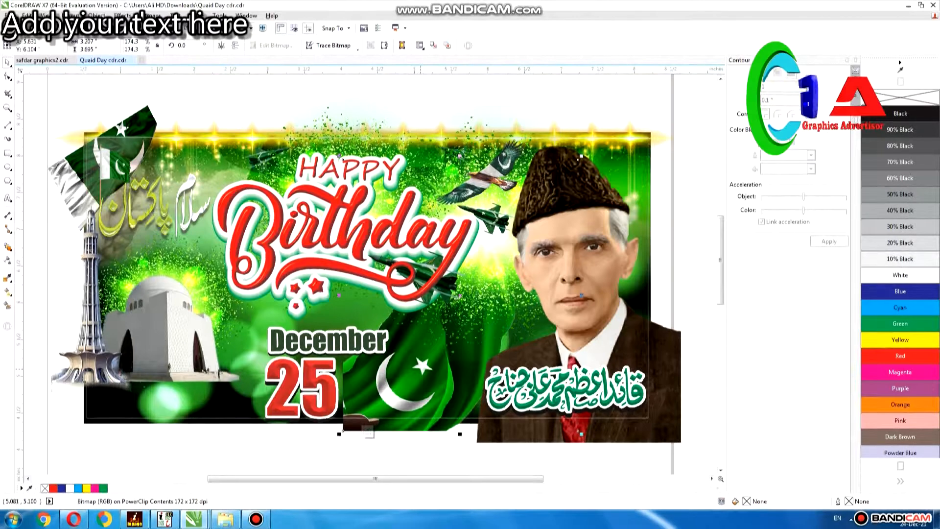
Place a copy of the waving flag to the left over the mausoleum and mirror it horizontally.
drag(420, 368, 206, 368)
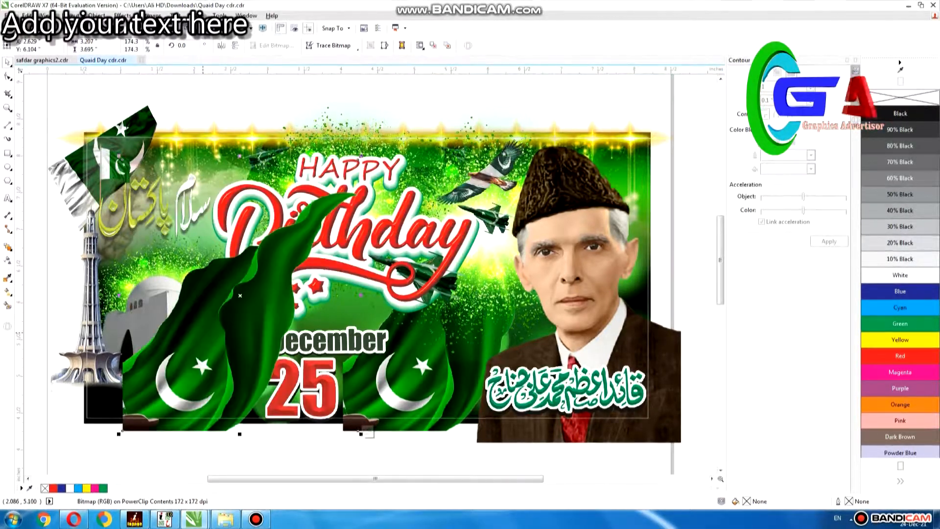
click(221, 45)
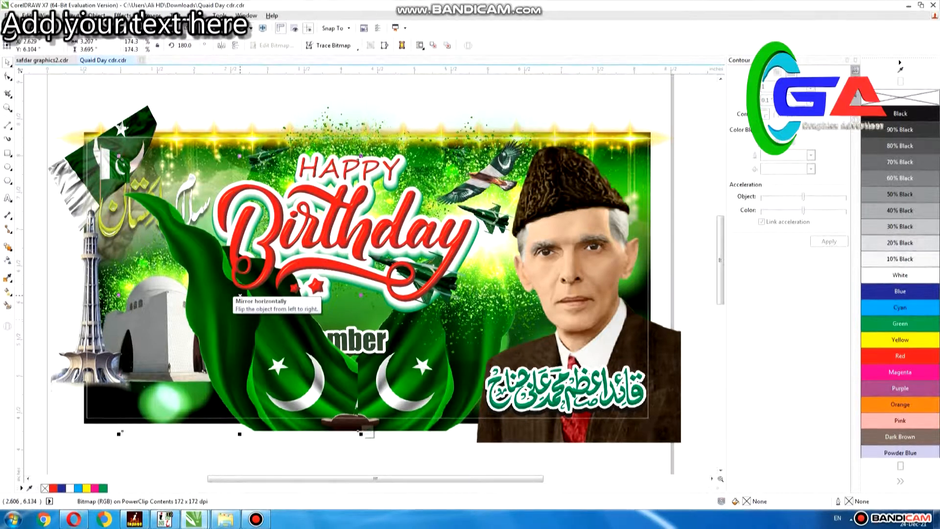
click(364, 345)
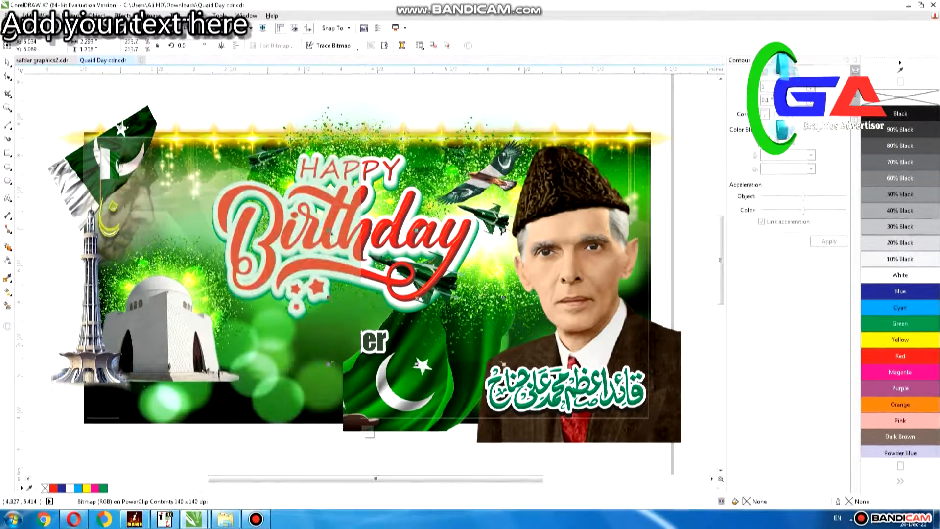
Bring the "December 25" date in front of the mirrored waving flag.
scroll(351, 365, left, 2)
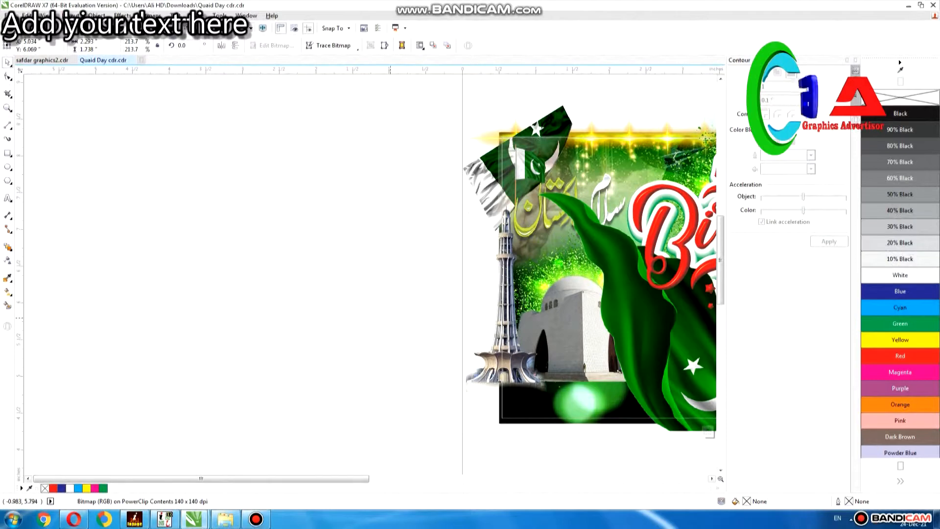
scroll(367, 433, right, 2)
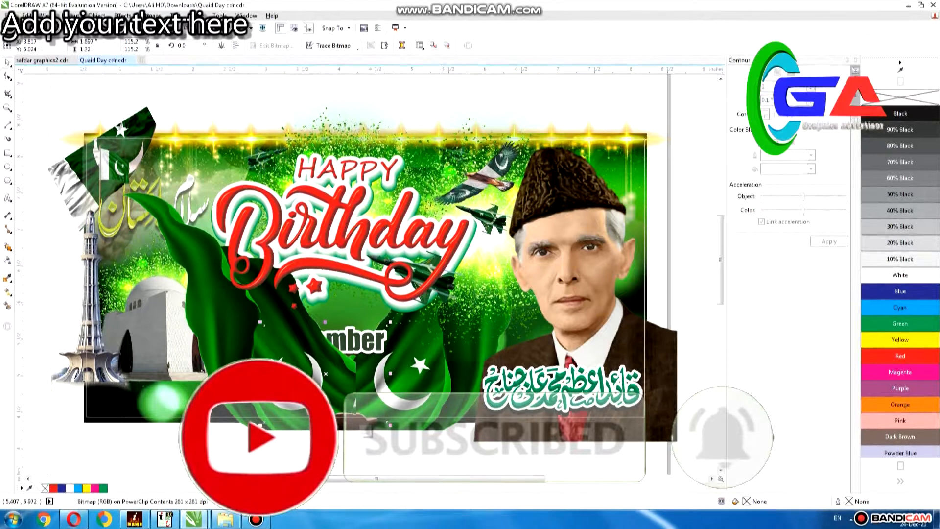
key(shift+Page_Up)
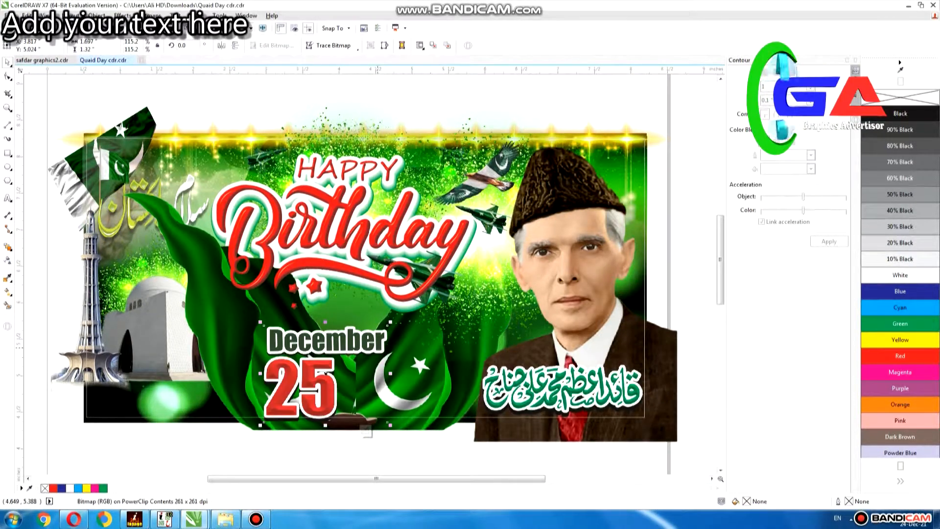
Bring the mausoleum and minaret in front of the waving flag and move them down to the banner's lower edge.
click(188, 300)
drag(33, 169, 299, 501)
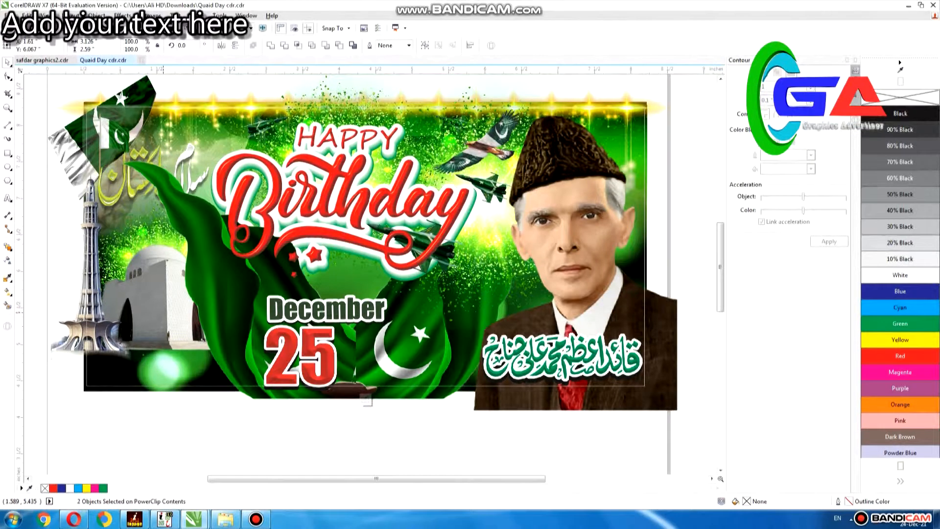
key(Delete)
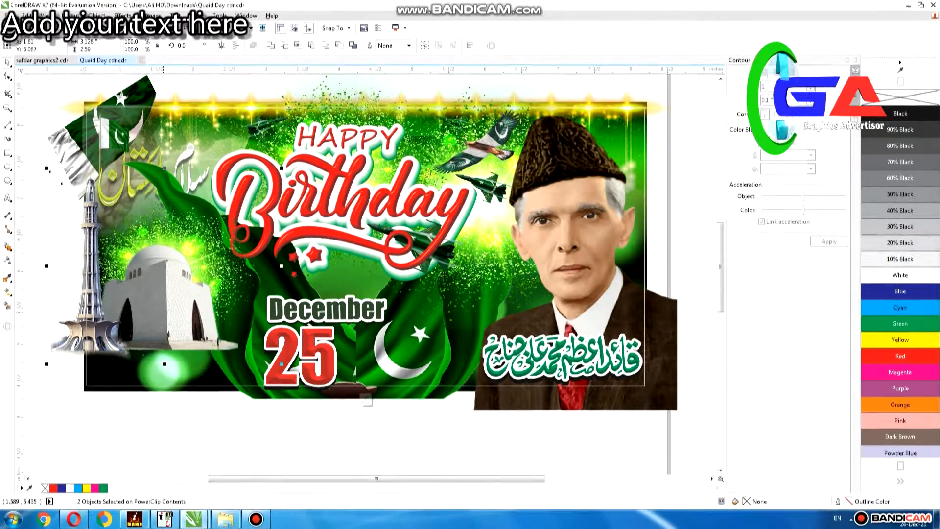
drag(160, 309, 168, 348)
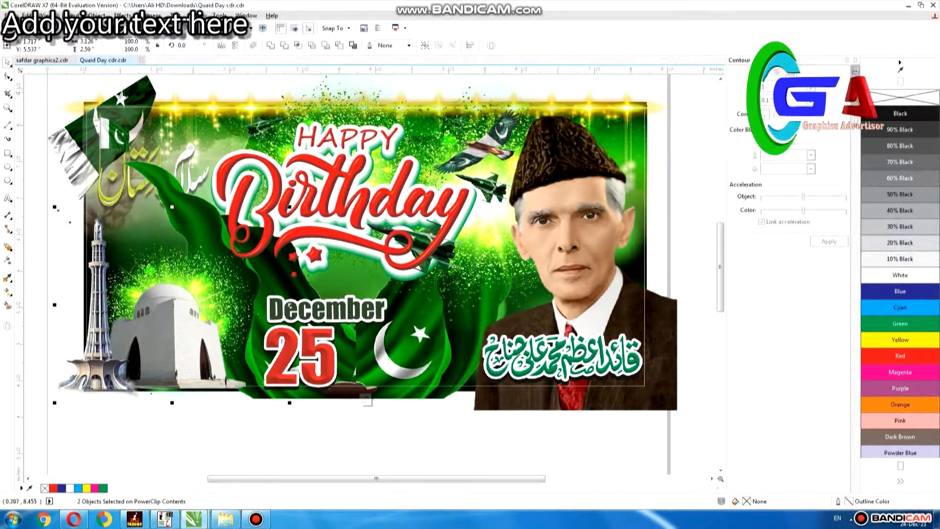
drag(97, 133, 215, 224)
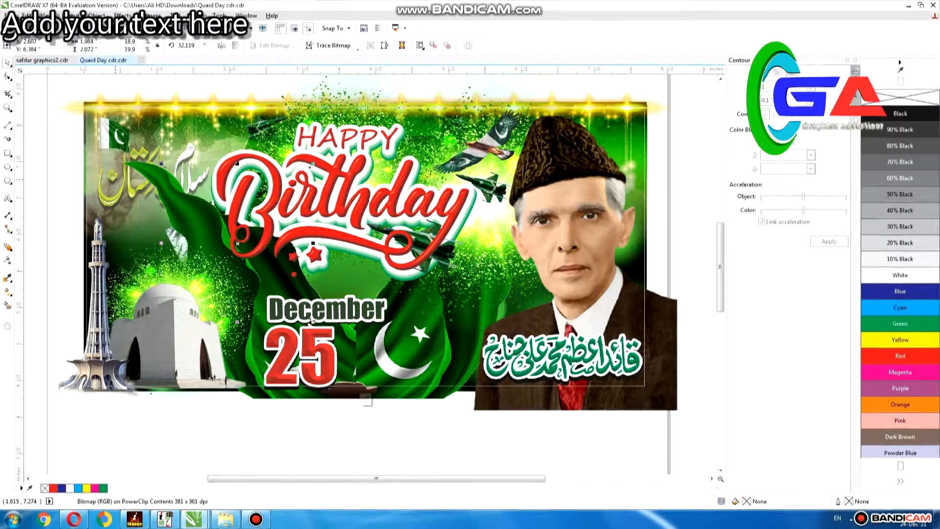
key(ctrl+z)
Bring the "Happy Birthday" lettering with its outline in front of the mirrored waving flag and deselect it.
click(344, 177)
click(720, 78)
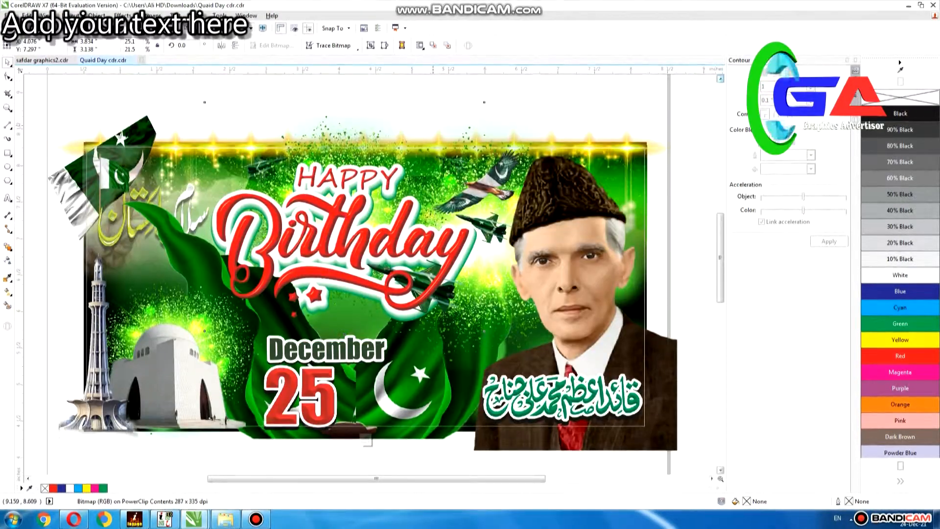
click(136, 108)
drag(96, 86, 546, 342)
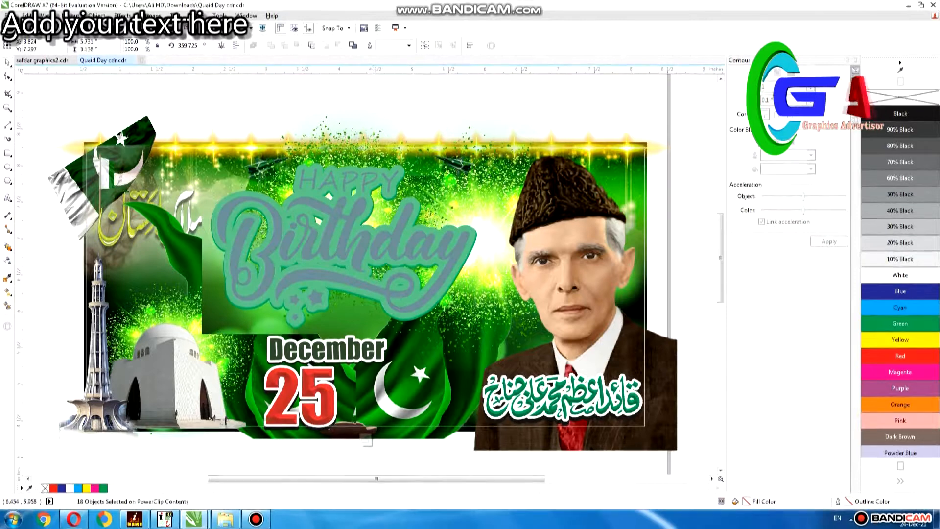
drag(187, 102, 526, 362)
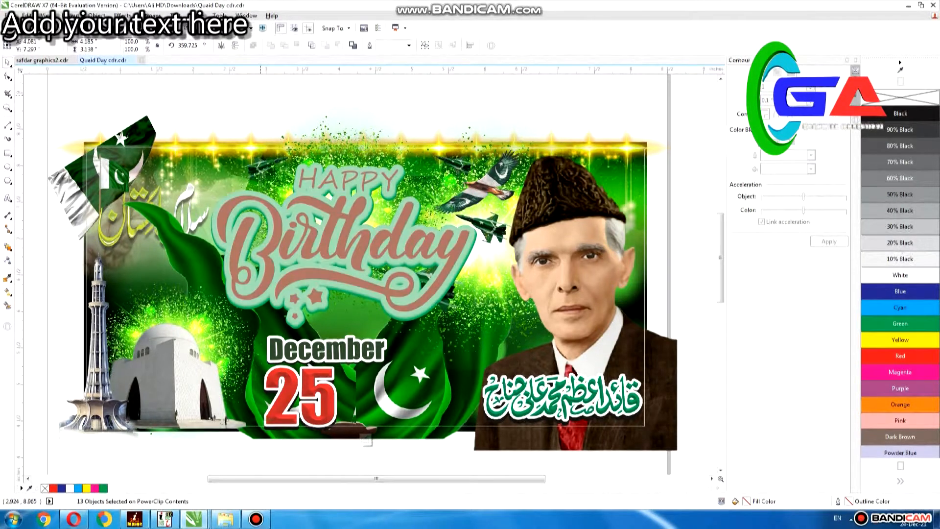
click(260, 95)
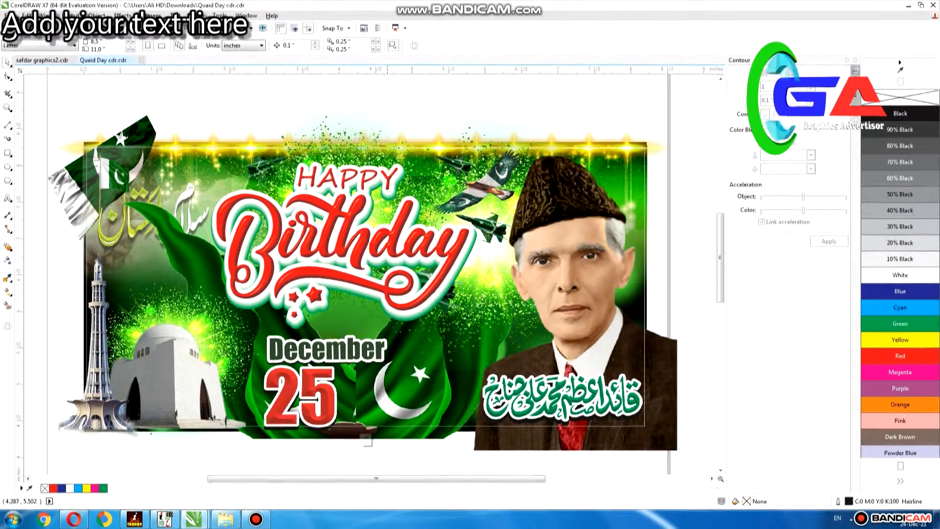
ctrl+click(471, 320)
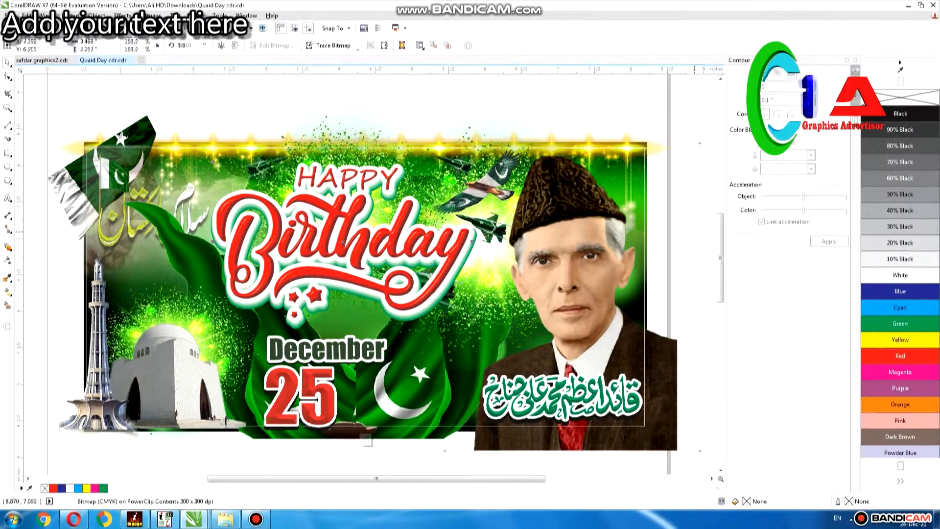
drag(447, 315, 358, 341)
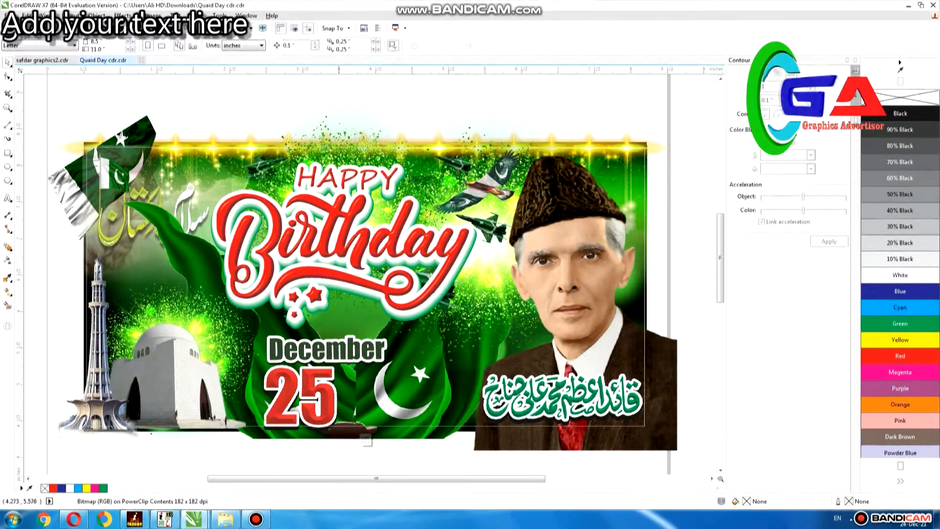
drag(301, 367, 301, 367)
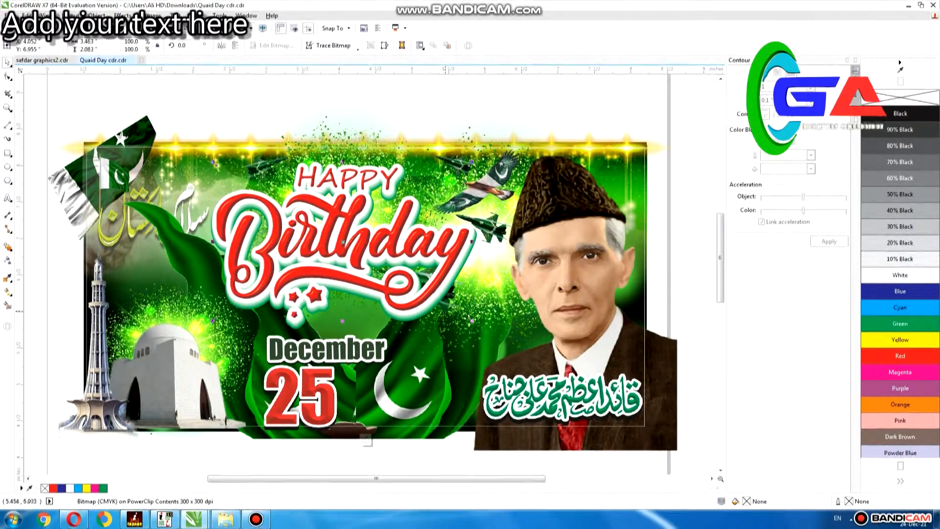
drag(325, 87, 550, 384)
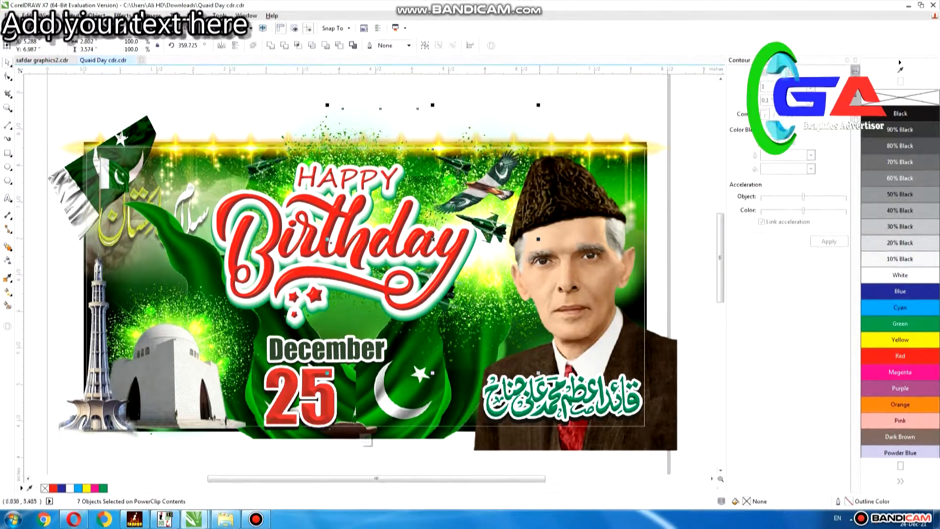
click(570, 295)
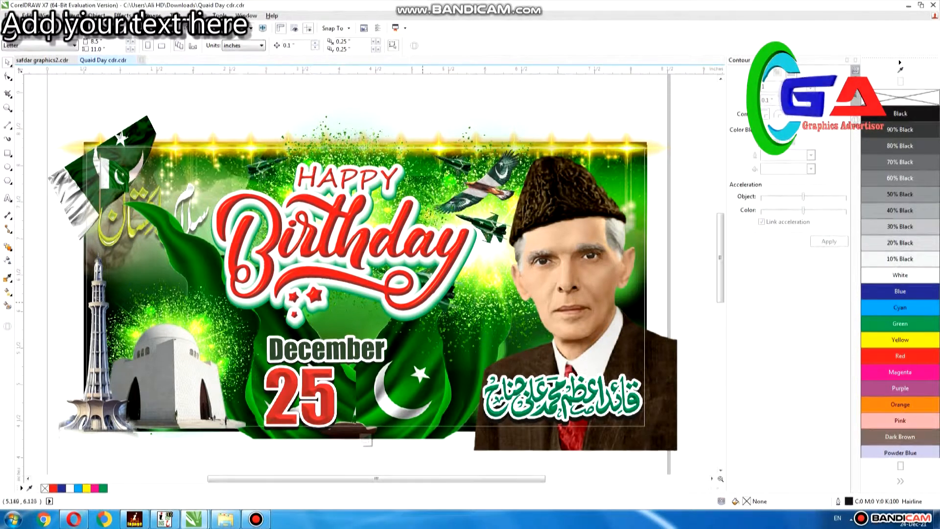
Move the jet below the eagle down beside the date, enlarge it to 234.1%, and place a copy above the mausoleum.
drag(489, 235, 451, 355)
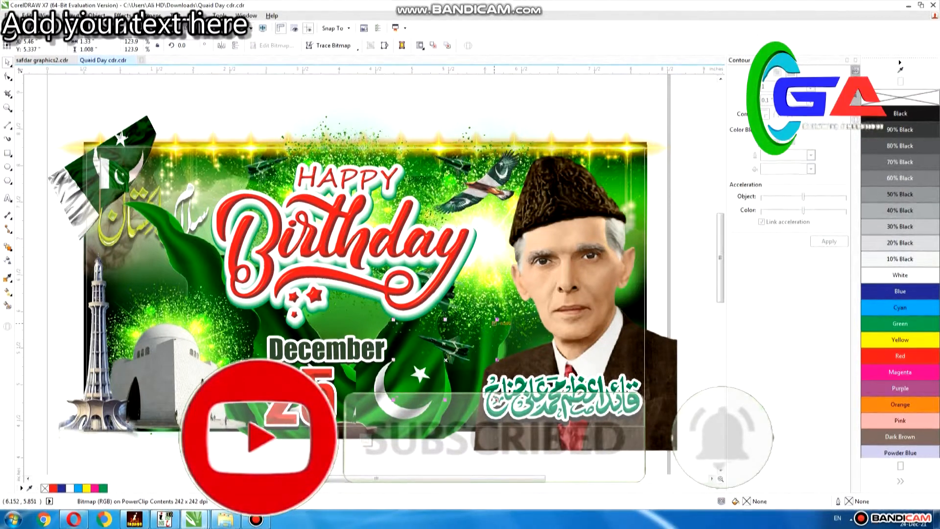
shift+drag(497, 320, 557, 284)
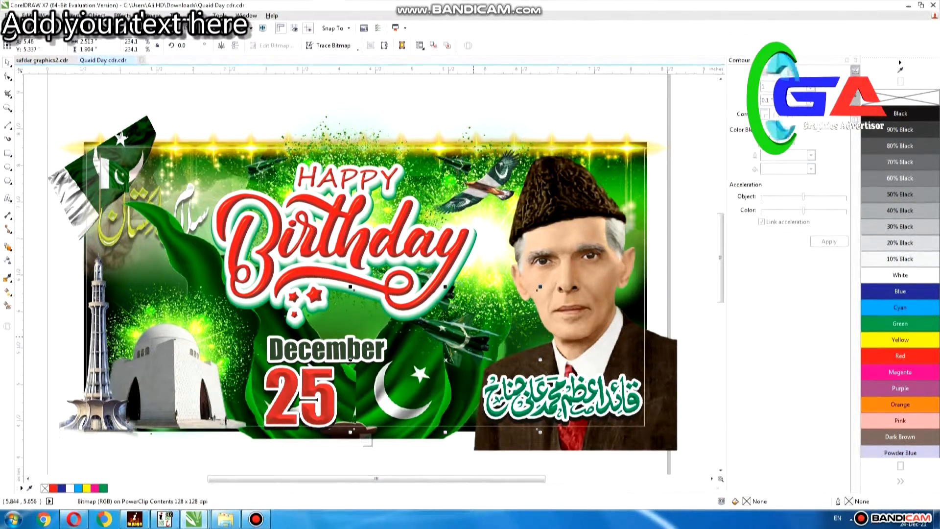
drag(458, 337, 179, 285)
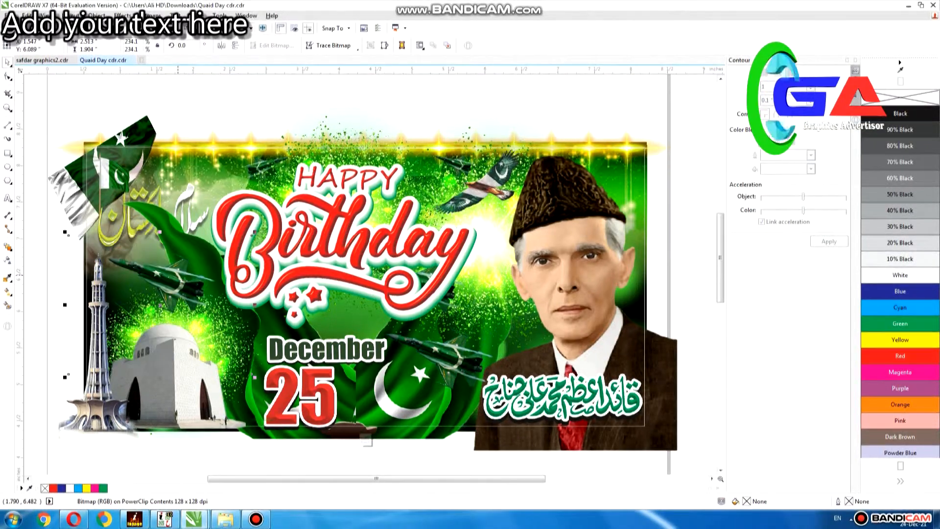
Enlarge the flag-patterned eagle beside the portrait's cap to 134.1%.
click(389, 170)
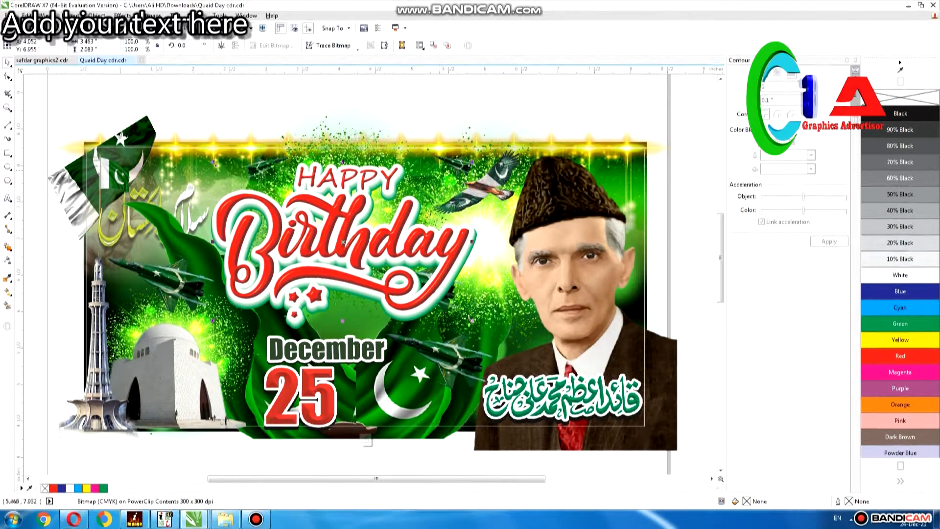
click(492, 191)
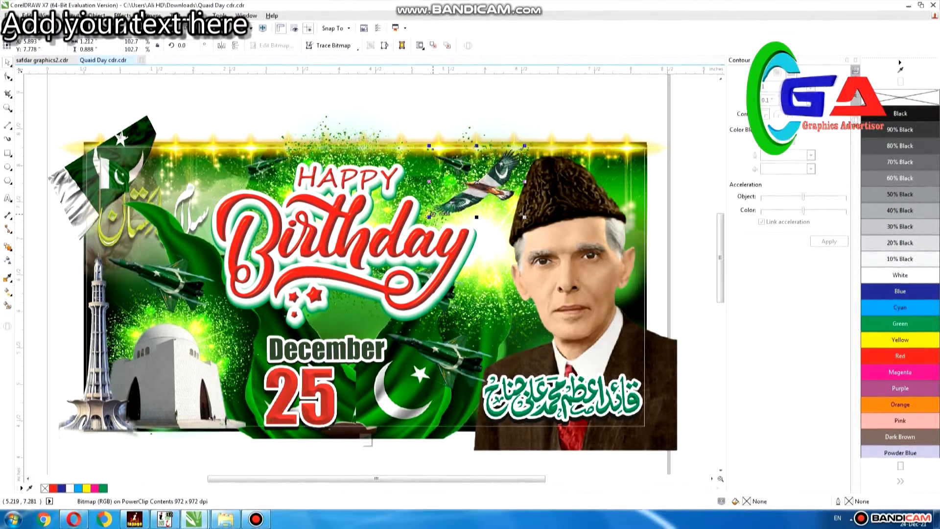
drag(430, 214, 421, 242)
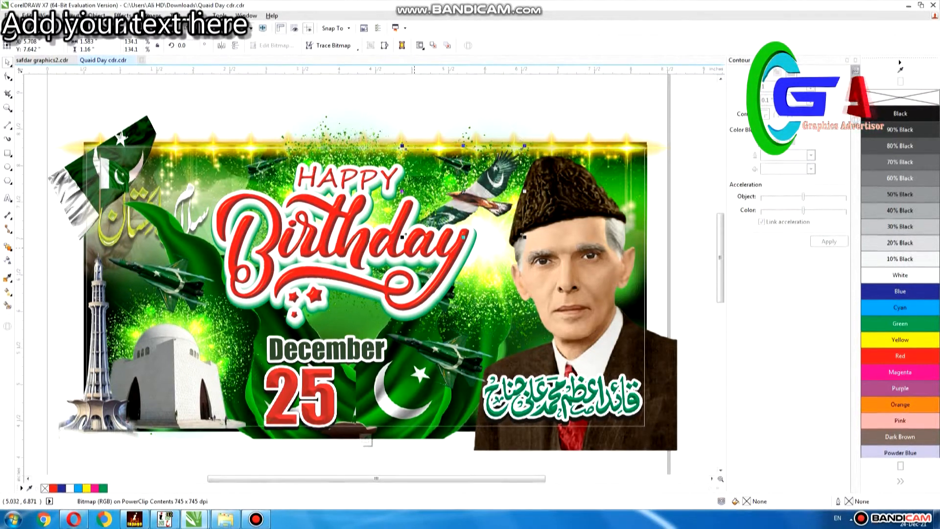
Bring the Urdu calligraphy above the monuments in front of the waving flag and finish editing the PowerClip contents.
click(191, 238)
drag(30, 84, 240, 267)
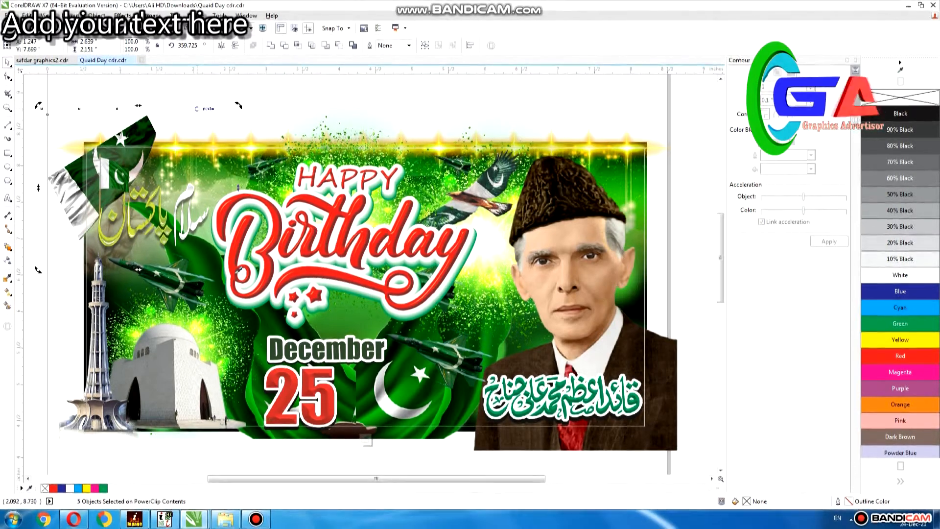
click(335, 244)
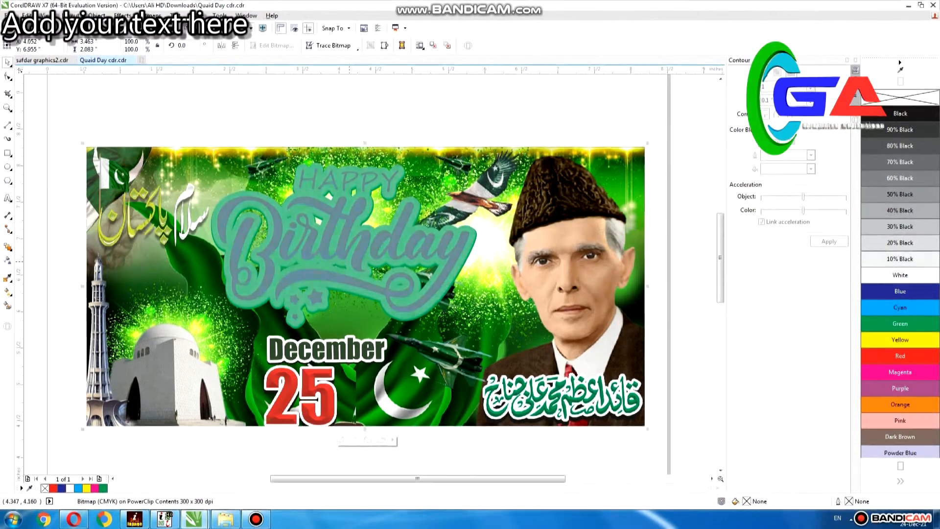
click(361, 113)
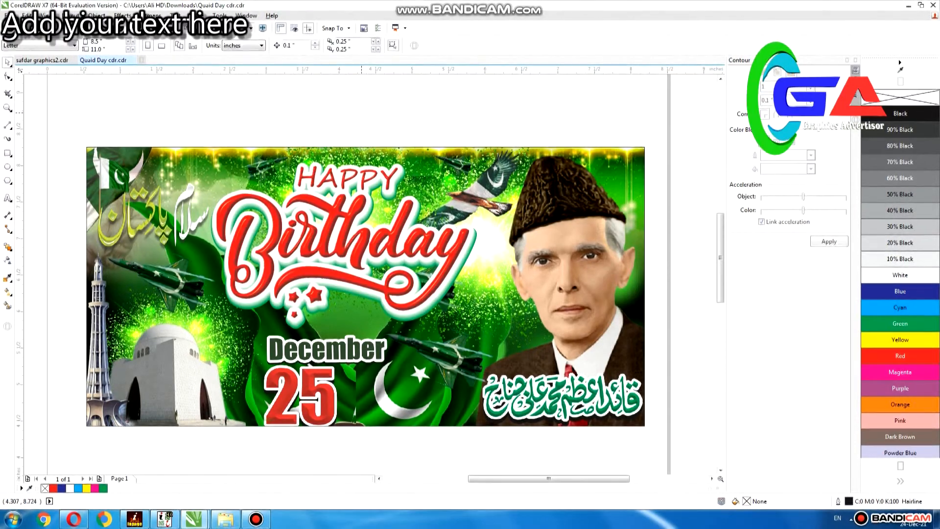
click(255, 519)
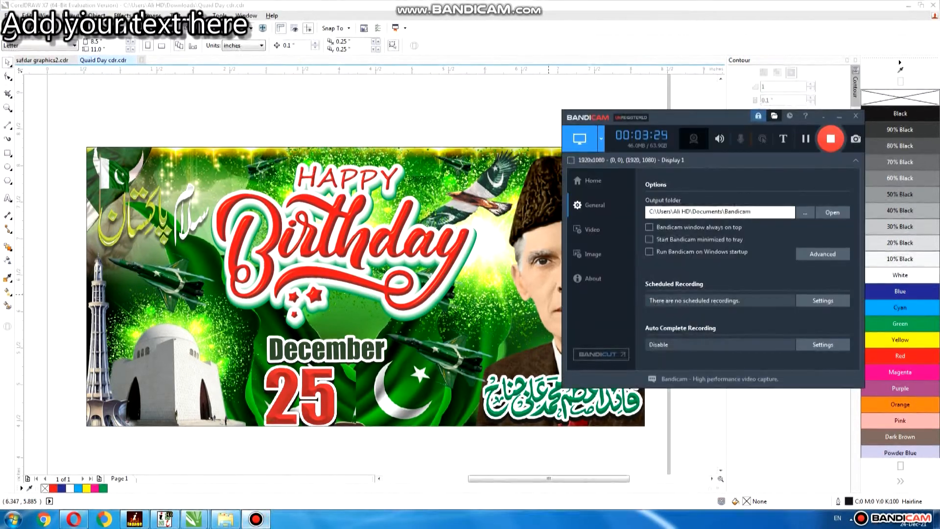